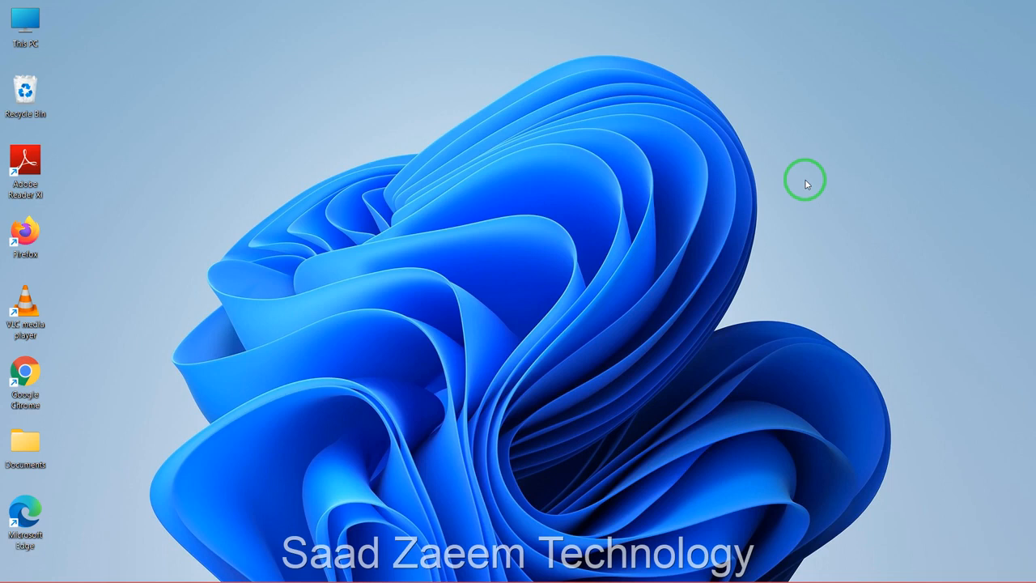
# Open Registry Editor as administrator and reposition its window on the desktop.
pyautogui.press('super')
pyautogui.write('reged')
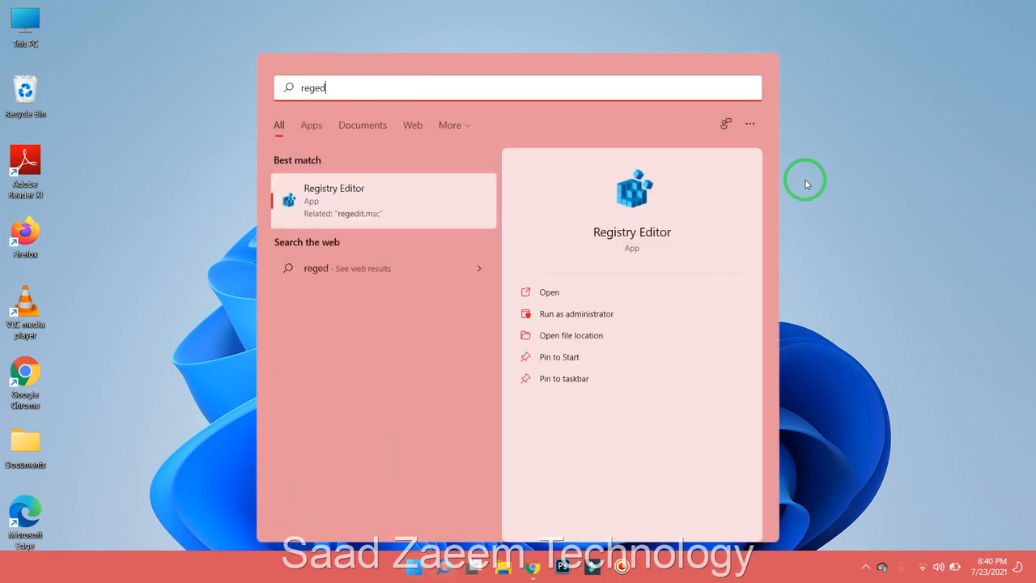
pyautogui.rightClick(378, 212)
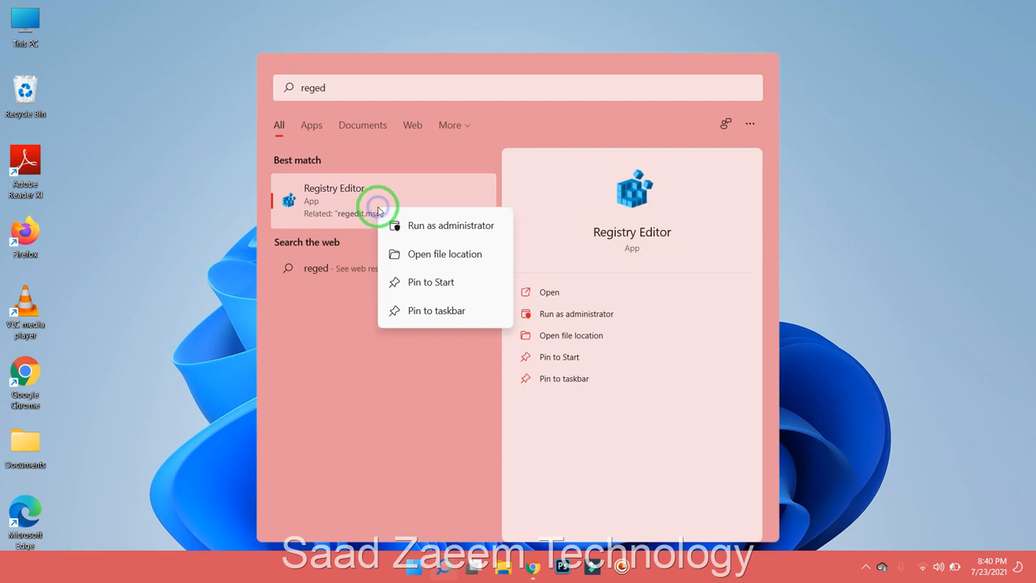
pyautogui.click(412, 232)
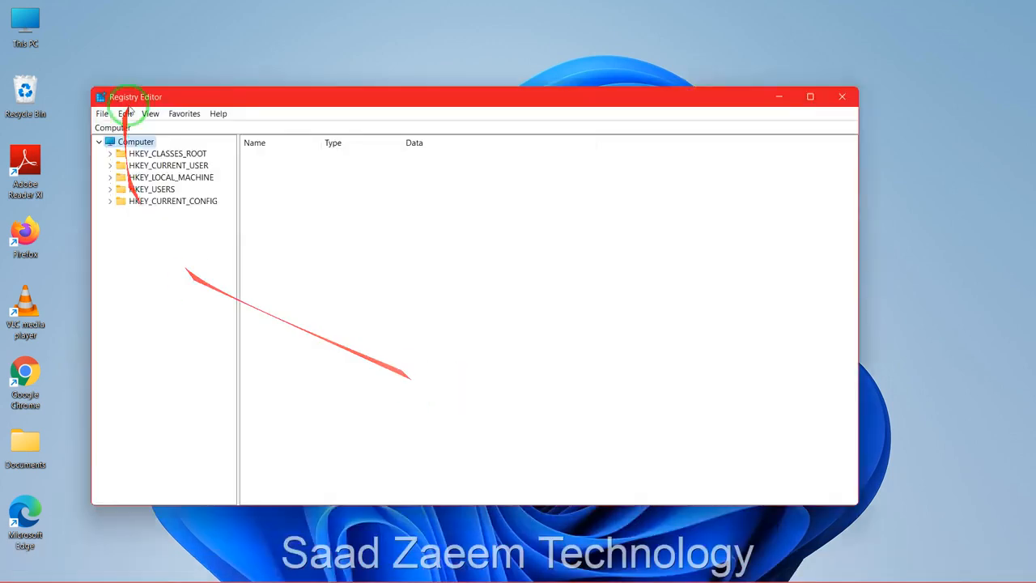
pyautogui.moveTo(166, 98); pyautogui.dragTo(279, 65)
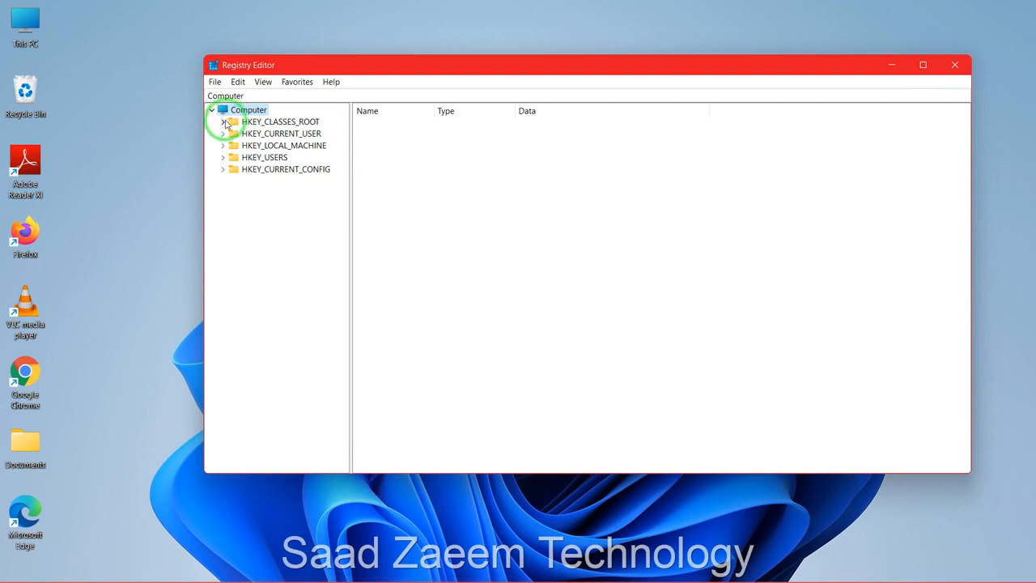
# Expand HKEY_CLASSES_ROOT and select its .exe key.
pyautogui.click(225, 122)
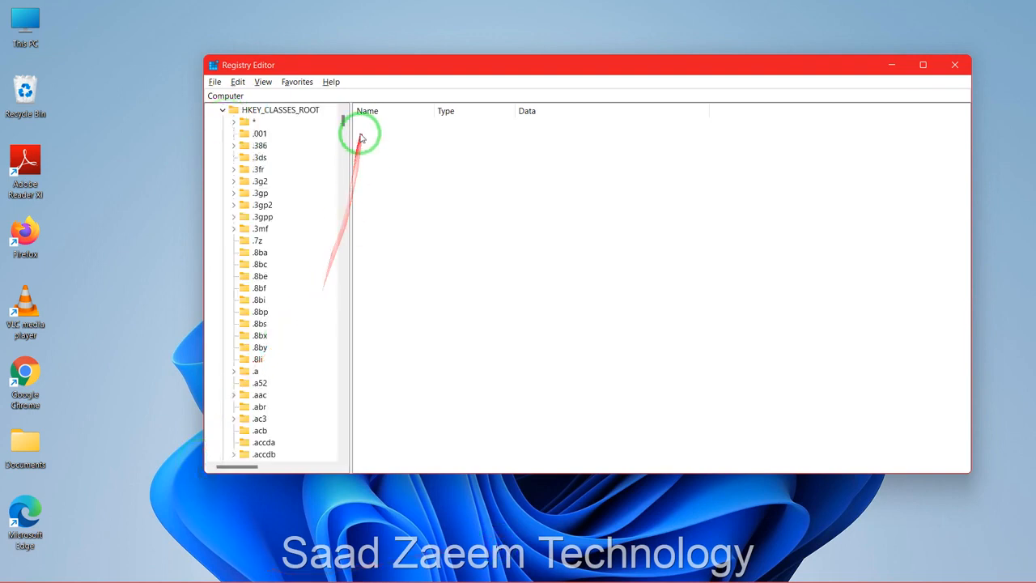
pyautogui.moveTo(342, 119); pyautogui.dragTo(333, 150)
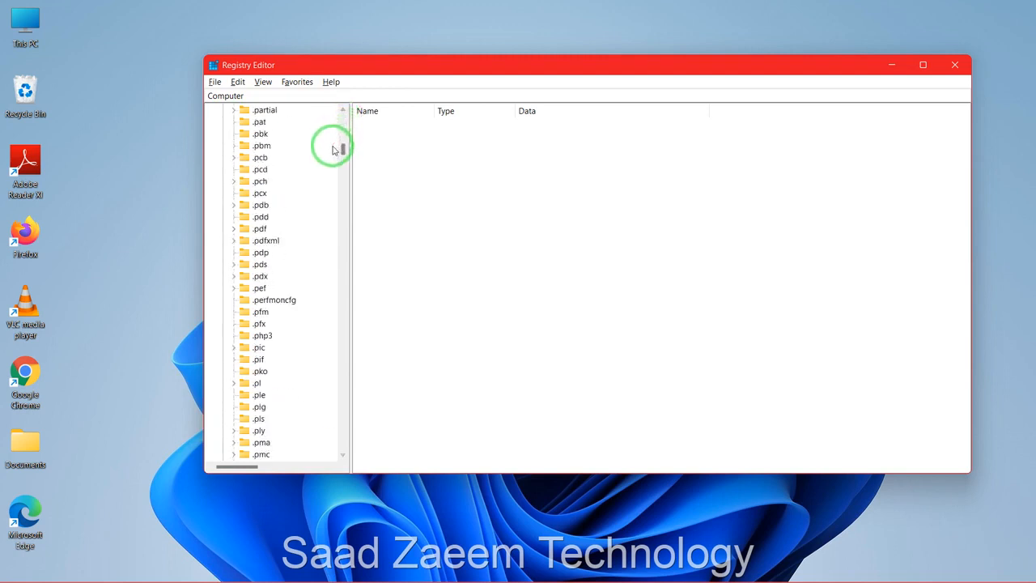
pyautogui.write('.exe')
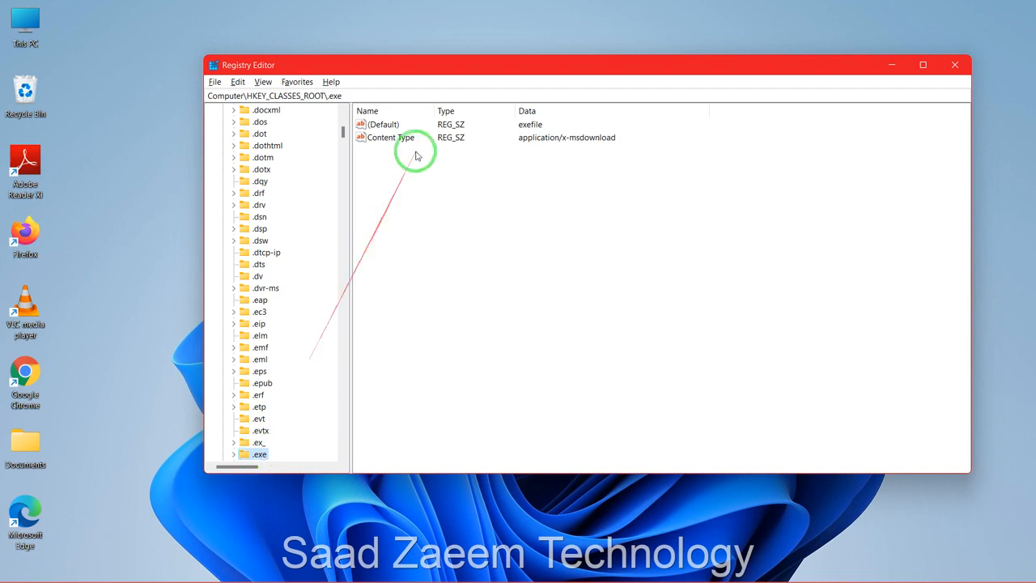
# Set the (Default) string of the .exe key to the value data exefile.
pyautogui.click(401, 124)
pyautogui.rightClick(400, 124)
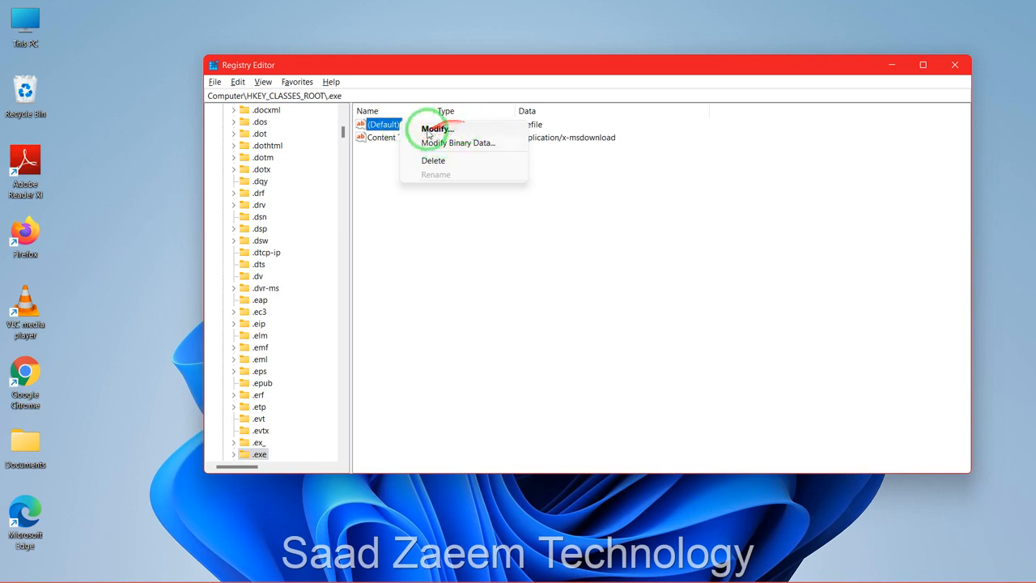
pyautogui.click(428, 130)
pyautogui.moveTo(375, 128); pyautogui.dragTo(559, 181)
pyautogui.click(532, 243)
pyautogui.press('BackSpace')
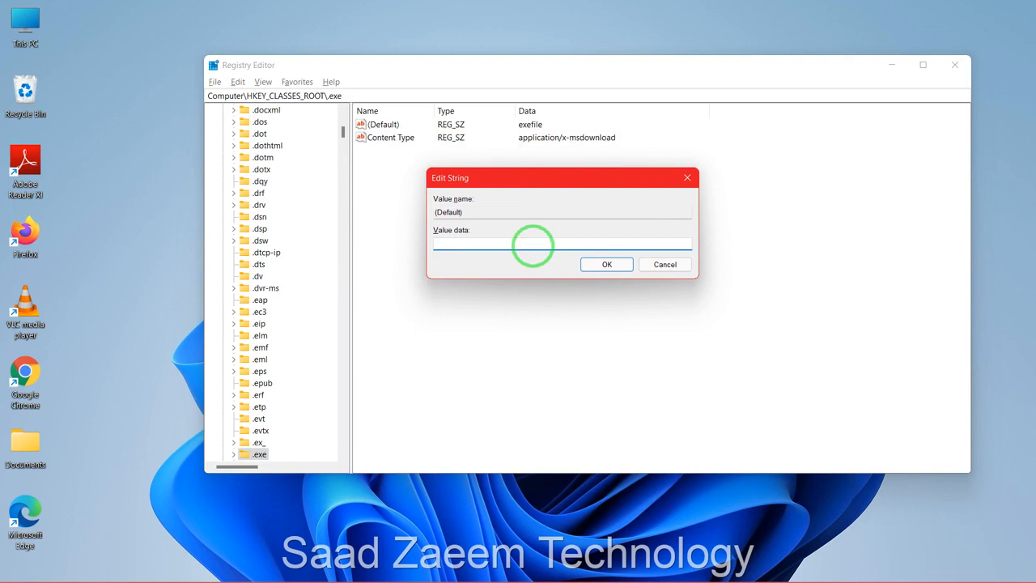
pyautogui.write('exefile')
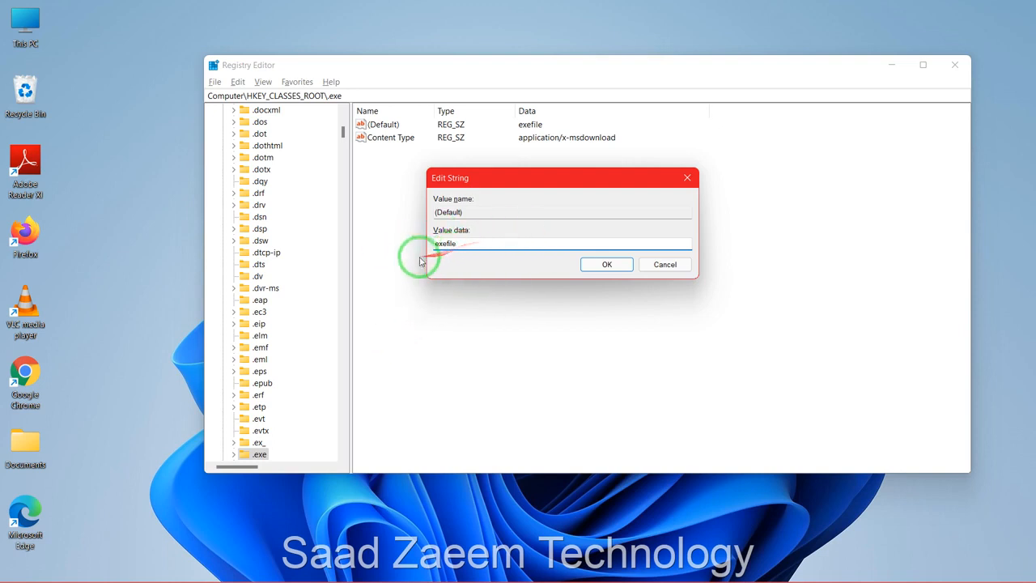
pyautogui.click(600, 264)
pyautogui.click(293, 205)
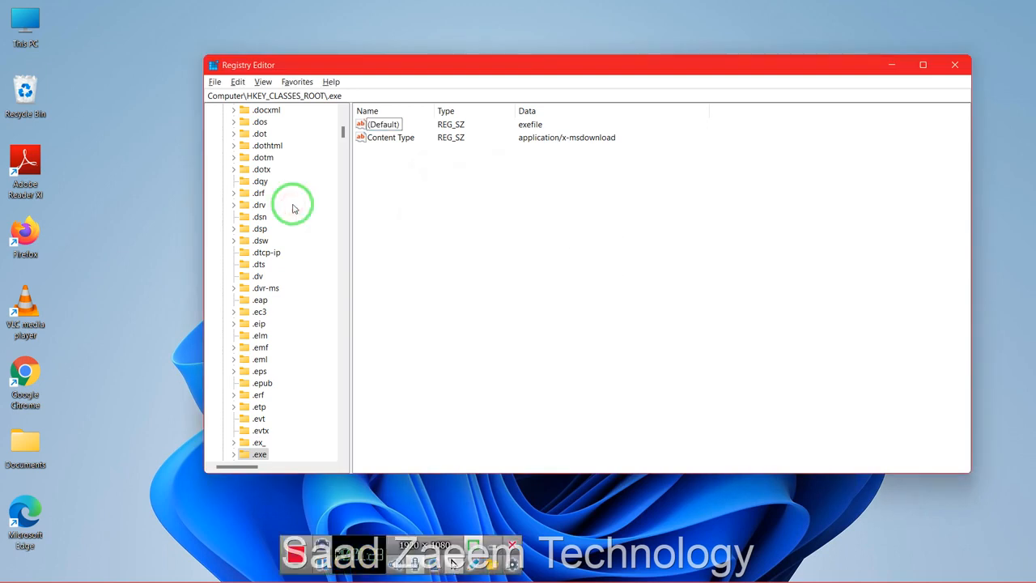
pyautogui.click(499, 543)
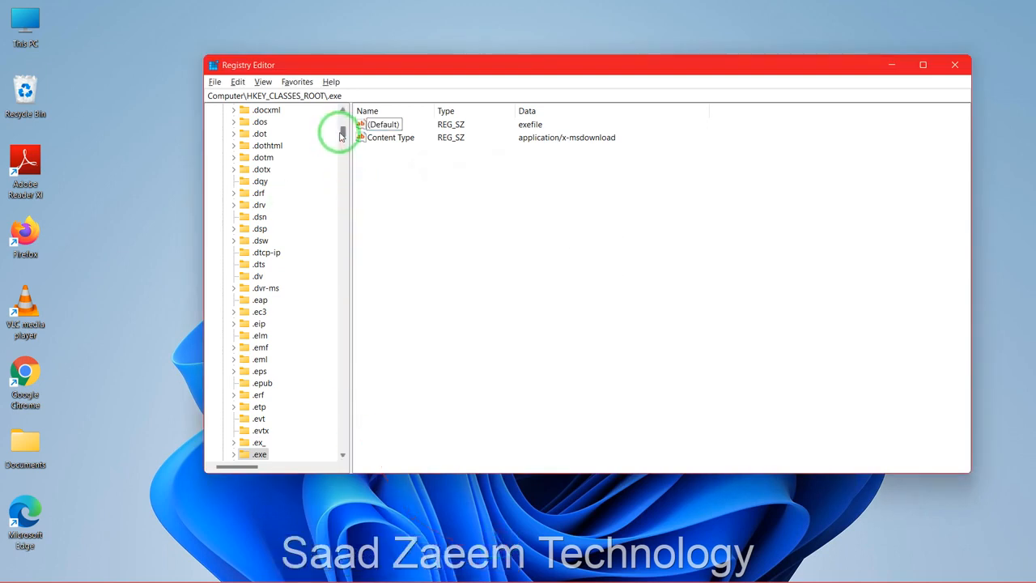
# Find and select the exefile key under HKEY_CLASSES_ROOT.
pyautogui.moveTo(344, 132); pyautogui.dragTo(344, 155)
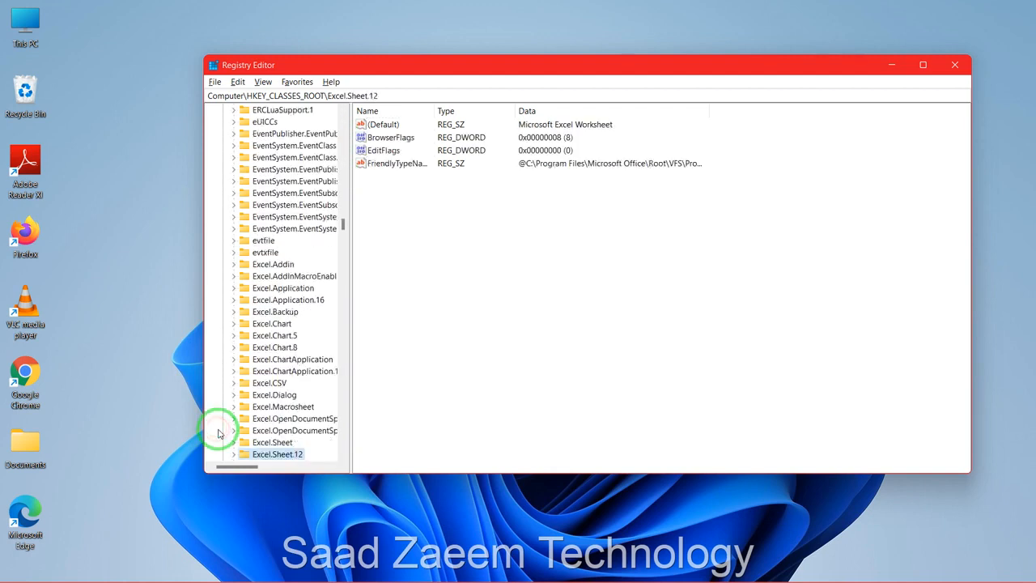
pyautogui.press('Down')
pyautogui.press('Down')
pyautogui.press('Down')
pyautogui.press('Down')
pyautogui.press('Down')
pyautogui.press('Down')
pyautogui.press('Down')
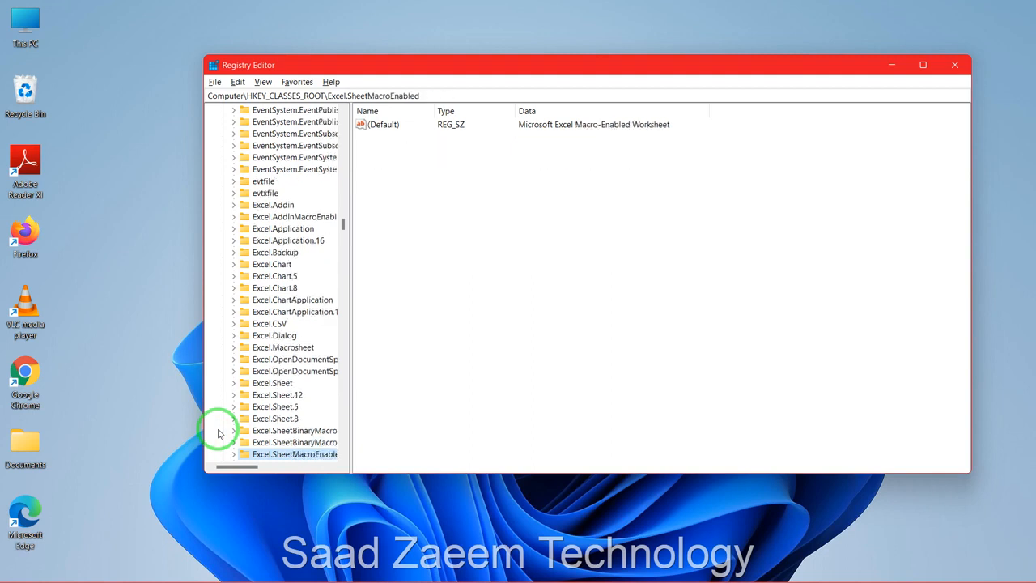
pyautogui.press('Down')
pyautogui.press('Down')
pyautogui.press('Down')
pyautogui.press('Down')
pyautogui.press('Down')
pyautogui.press('Down')
pyautogui.press('Down')
pyautogui.press('Down')
pyautogui.press('Down')
pyautogui.press('Down')
pyautogui.press('Down')
pyautogui.press('Down')
pyautogui.press('Down')
pyautogui.press('Down')
pyautogui.press('Down')
pyautogui.press('Down')
pyautogui.press('Down')
pyautogui.press('Down')
pyautogui.press('Down')
pyautogui.press('Down')
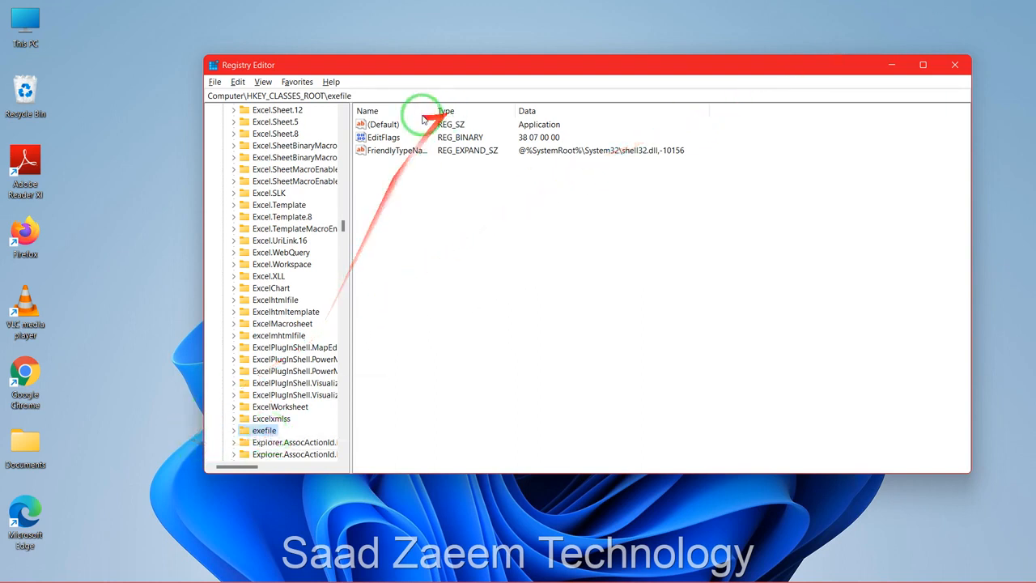
# Set the (Default) string of the exefile key to the value data "%1%"*.
pyautogui.click(382, 127)
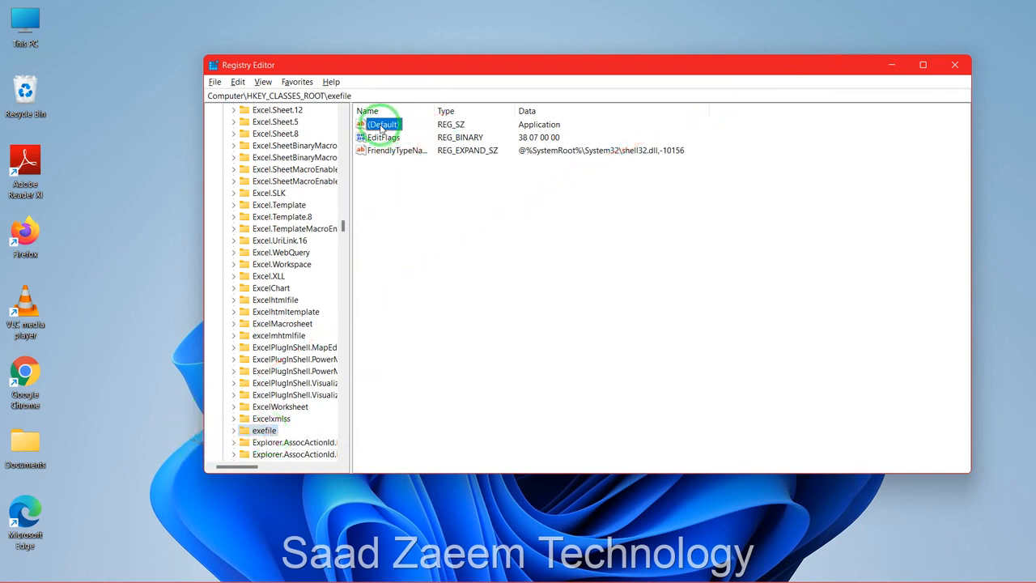
pyautogui.rightClick(382, 127)
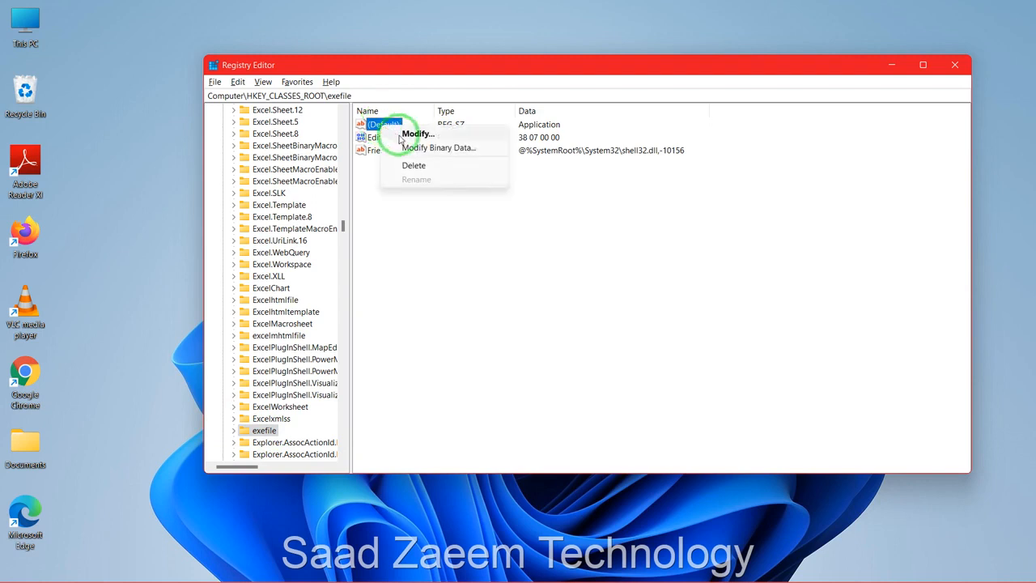
pyautogui.click(401, 135)
pyautogui.moveTo(348, 128); pyautogui.dragTo(503, 155)
pyautogui.press('BackSpace')
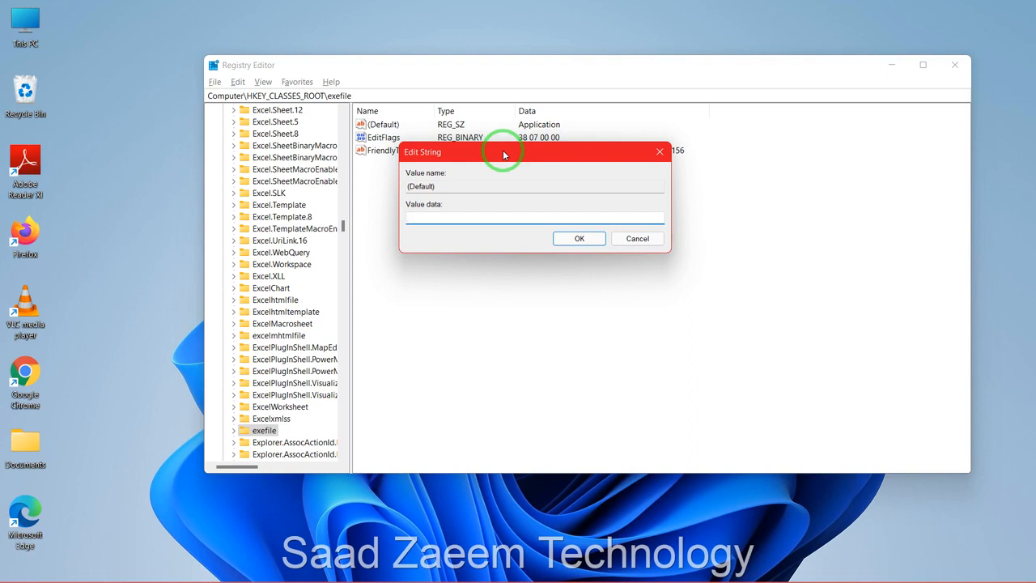
pyautogui.write('1')
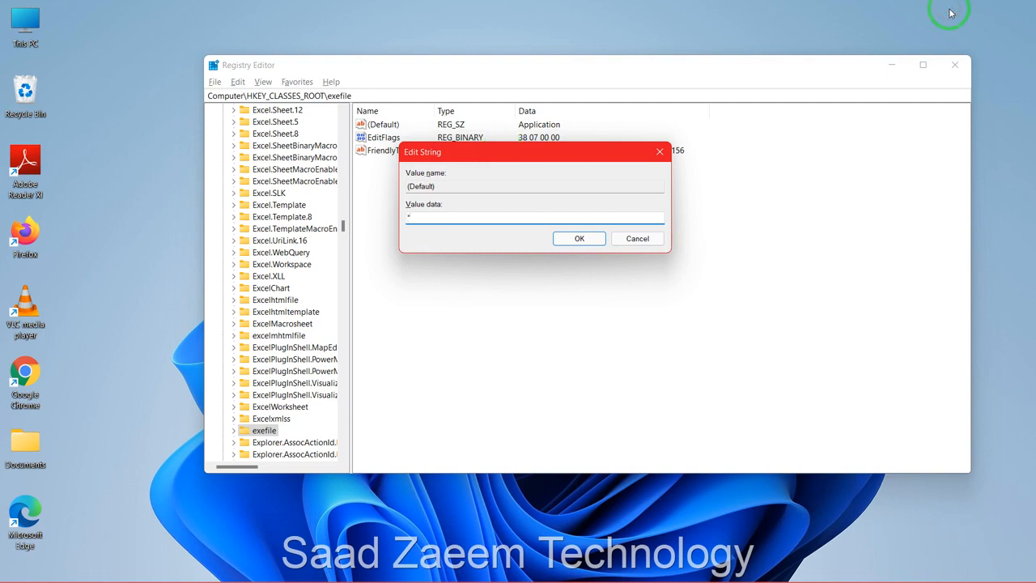
pyautogui.write('"%1%"*')
pyautogui.click(576, 246)
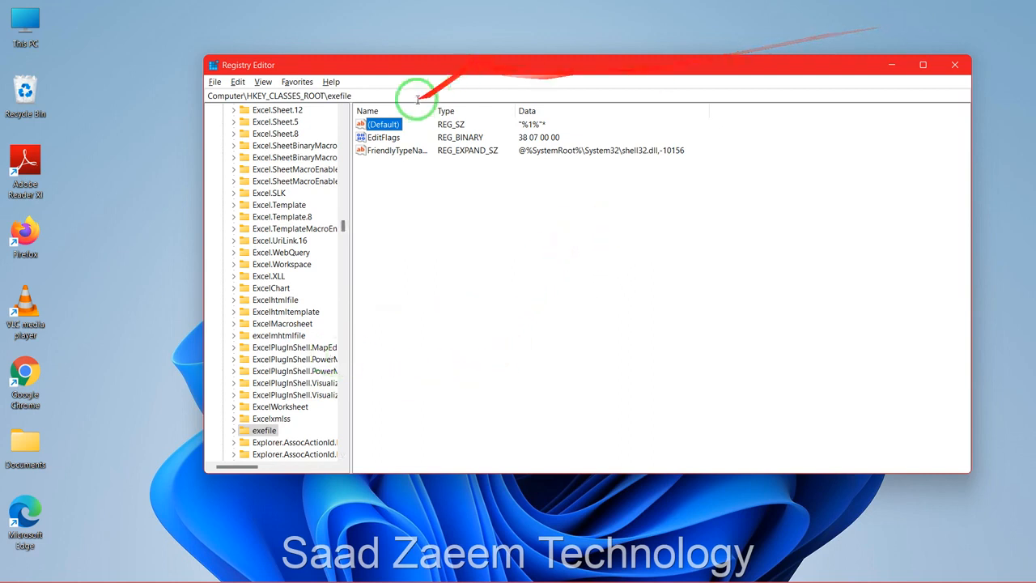
# Expand the exefile key and review the value data of its (Default) string.
pyautogui.click(232, 432)
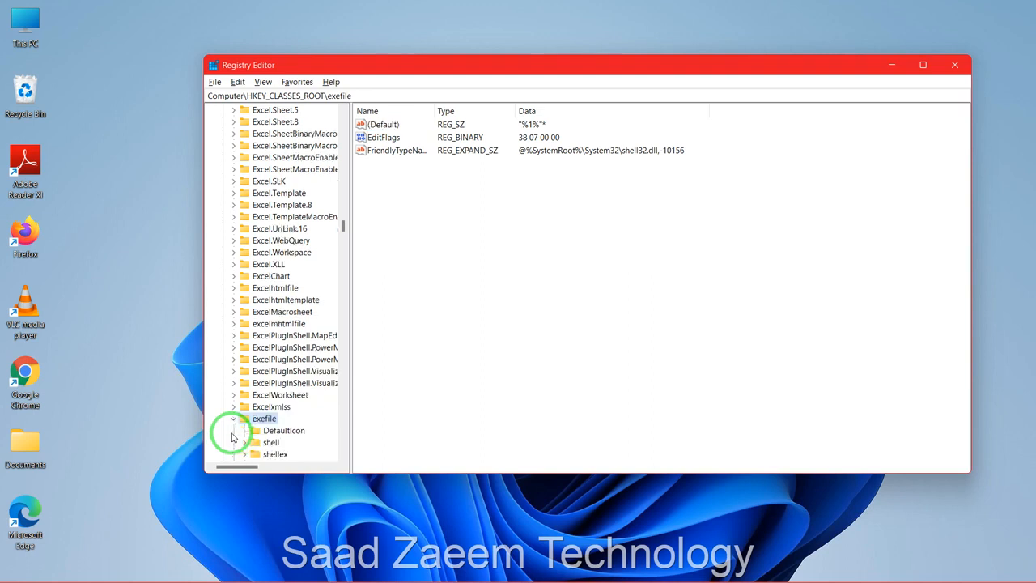
pyautogui.click(384, 124)
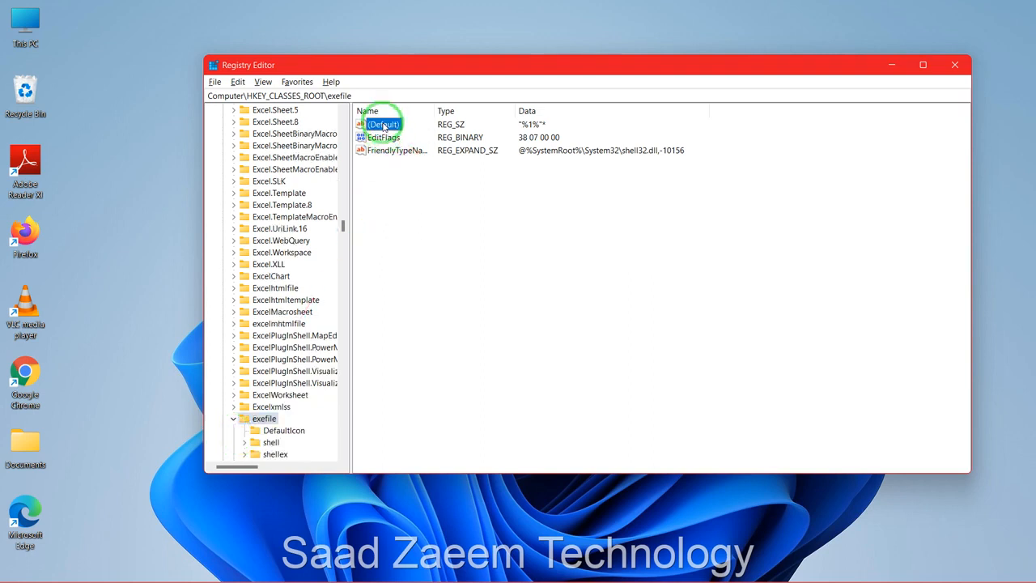
pyautogui.rightClick(384, 127)
pyautogui.click(407, 132)
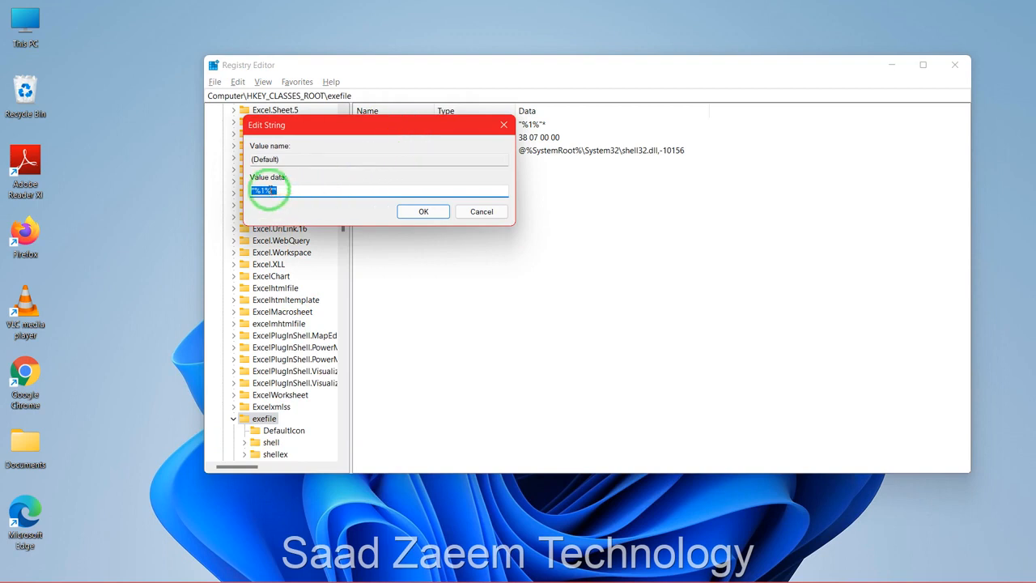
pyautogui.click(424, 211)
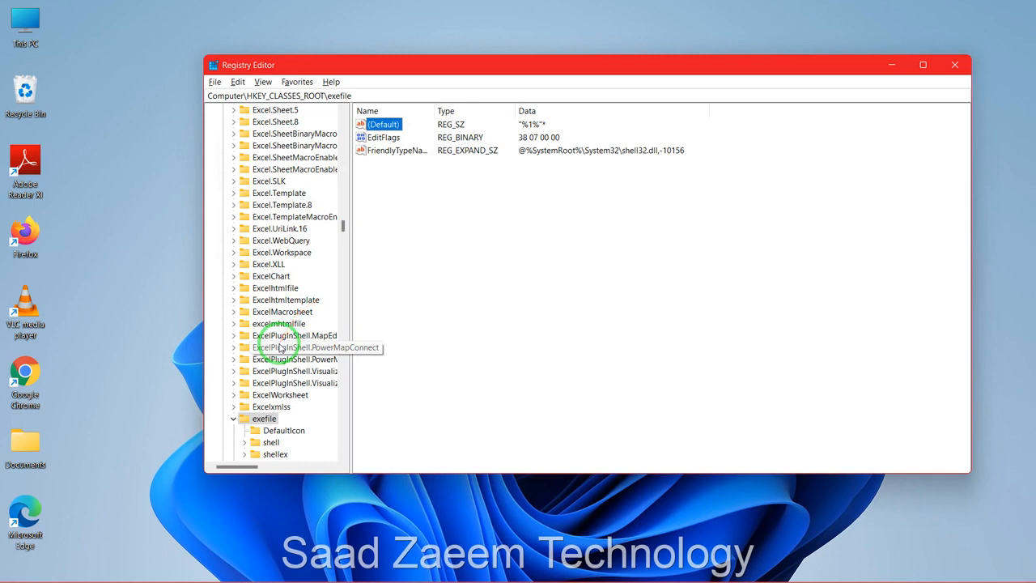
# Expand the shell subkey of exefile and open its open subkey.
pyautogui.scroll(-1, 280, 348)
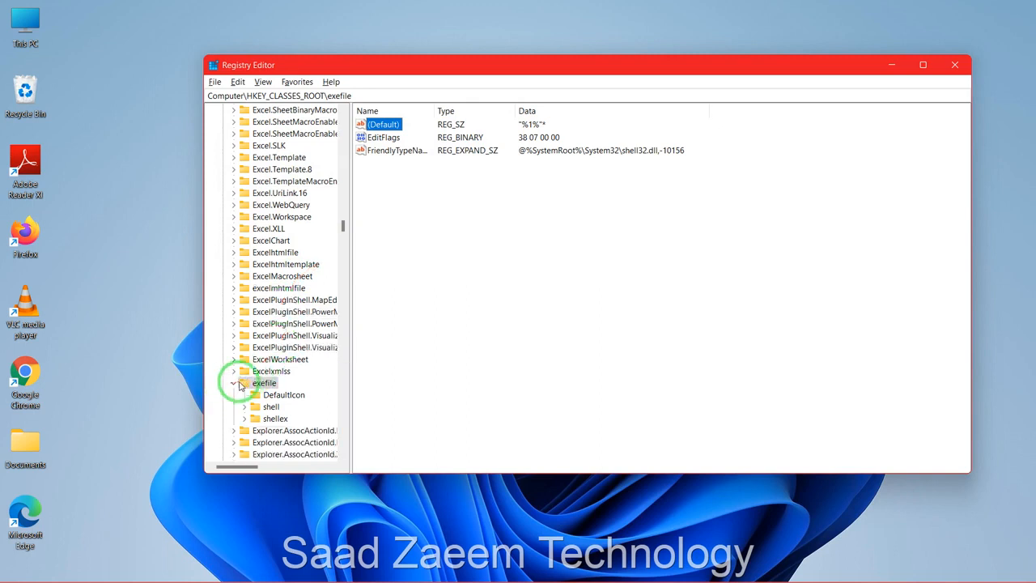
pyautogui.click(233, 382)
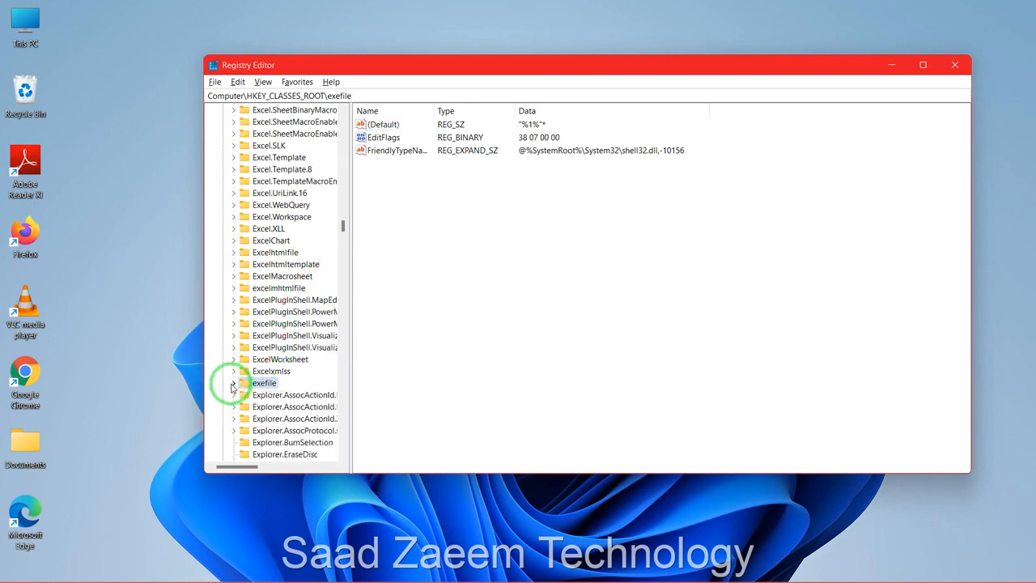
pyautogui.click(233, 383)
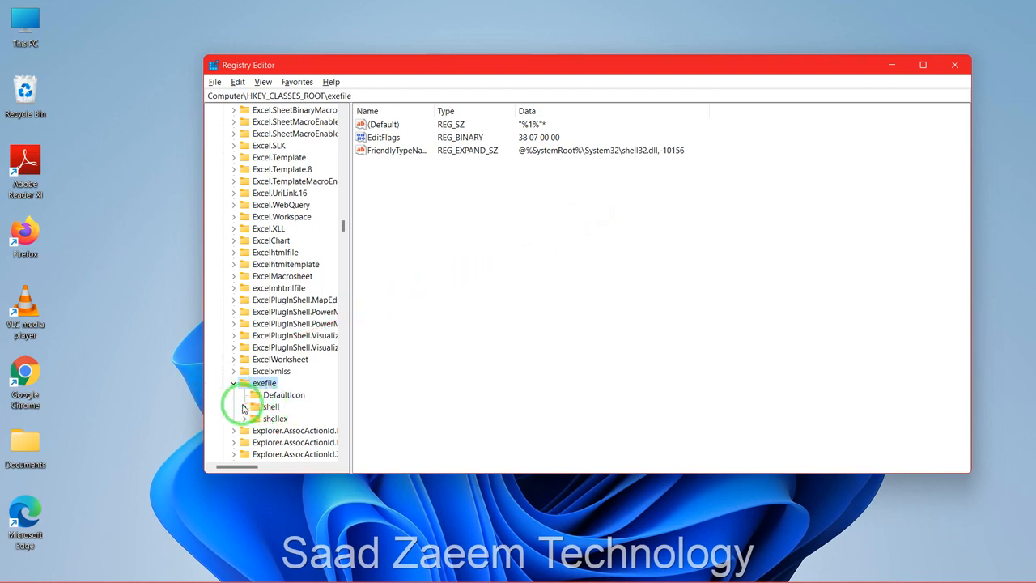
pyautogui.click(244, 407)
pyautogui.scroll(-1, 244, 411)
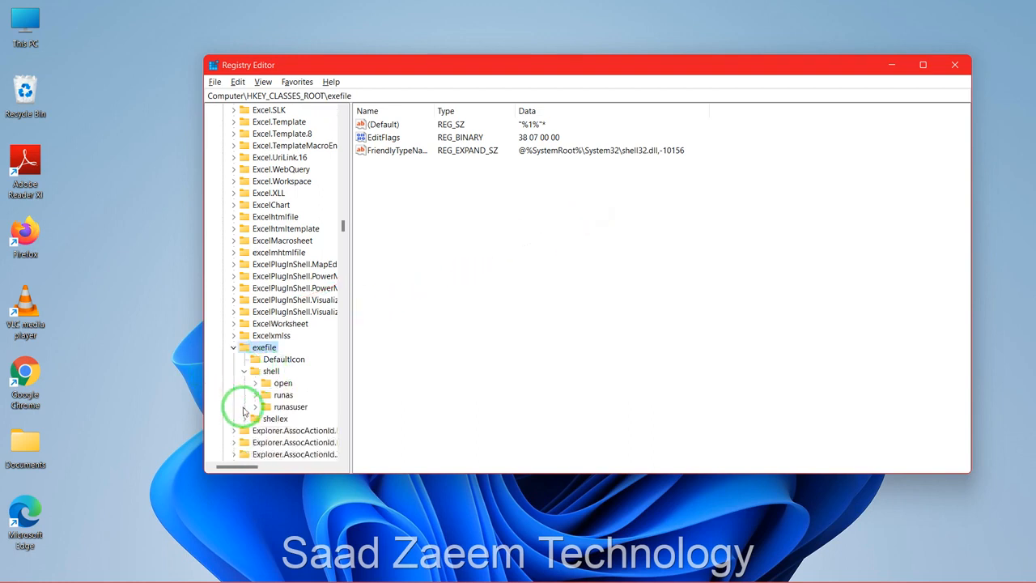
pyautogui.doubleClick(282, 383)
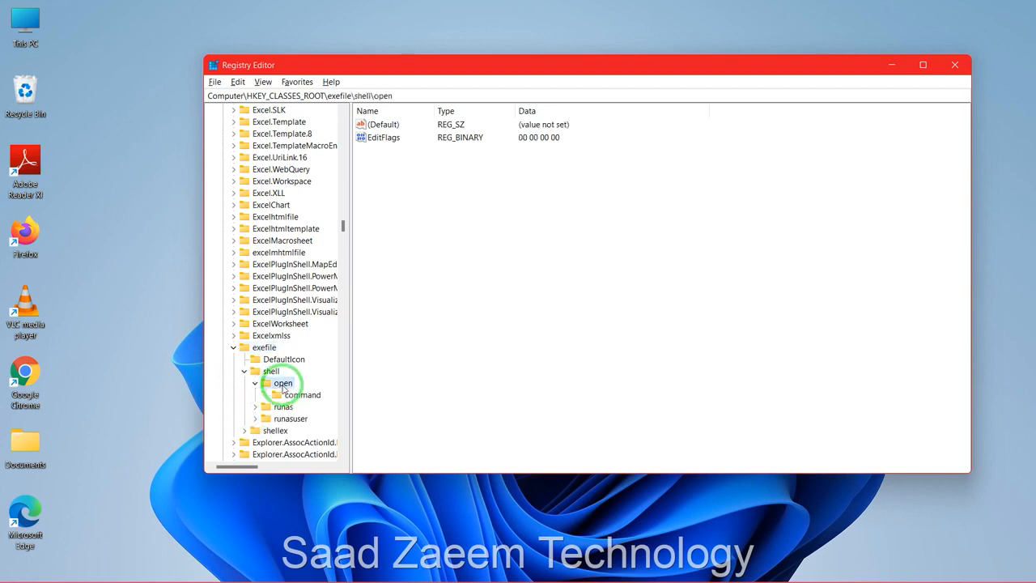
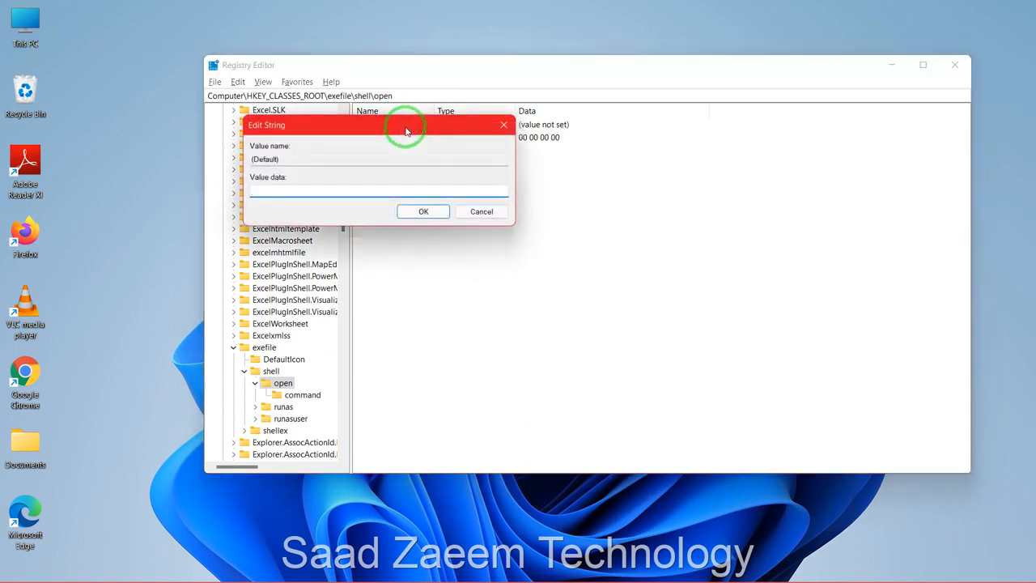
# Set the (Default) string of the exefile\shell\open key to "%1%"* and close Registry Editor.
pyautogui.write('"%1" %*')
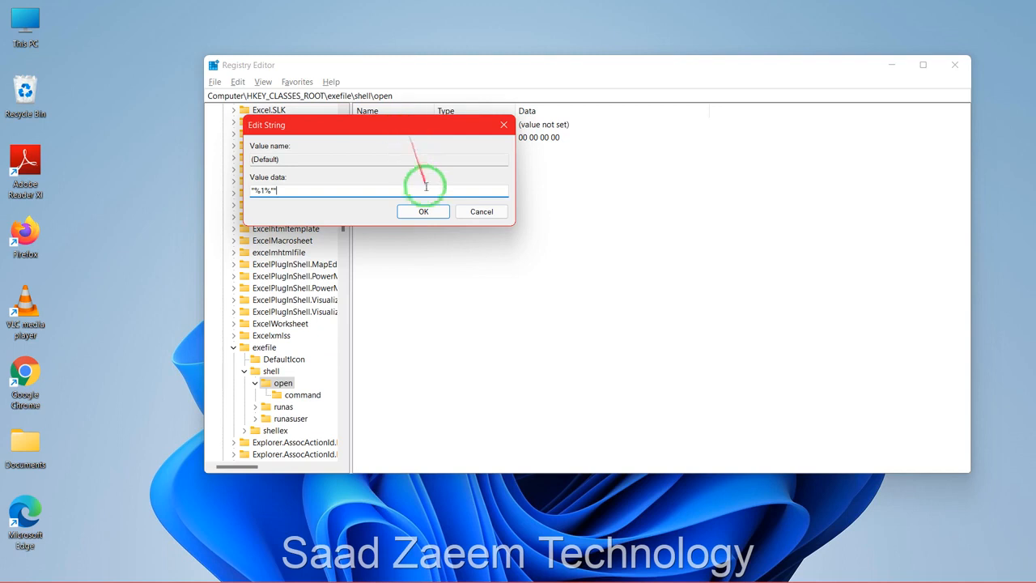
pyautogui.click(425, 211)
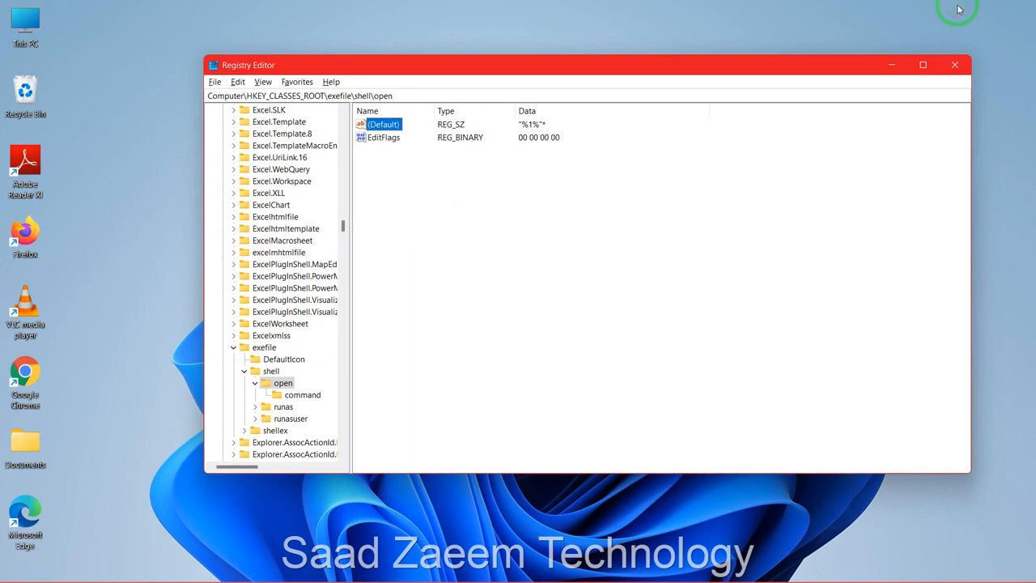
pyautogui.click(955, 64)
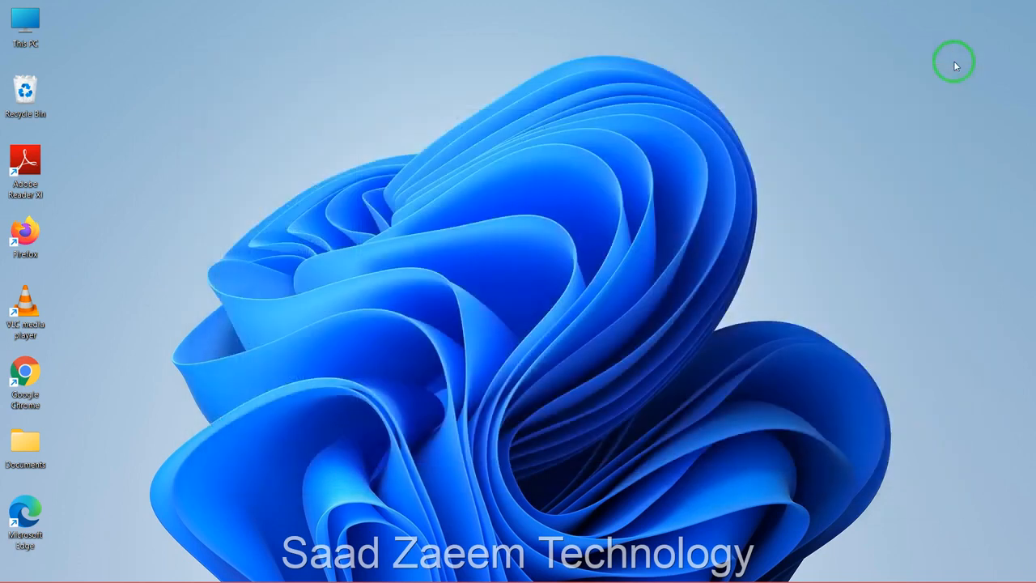